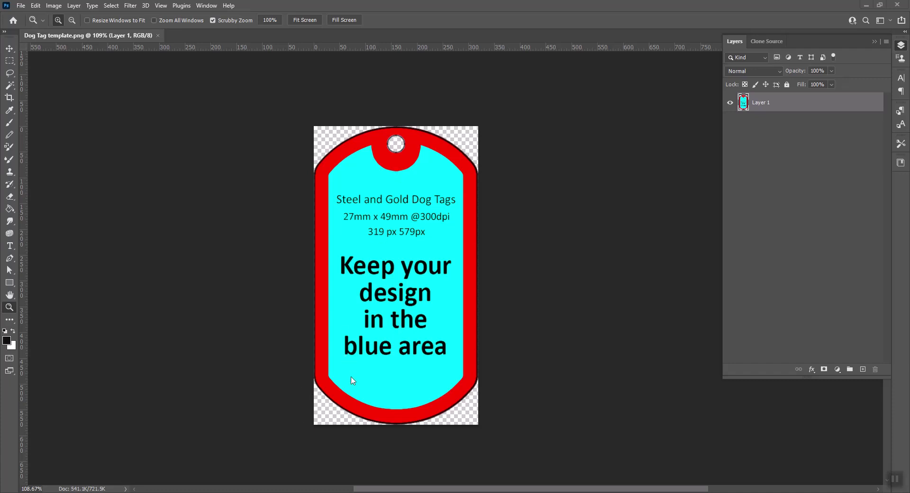
# Step: Drag the fishing dad image from File Explorer onto the Dog Tag canvas as a new layer
pyautogui.hotkey('alt', 'Tab')
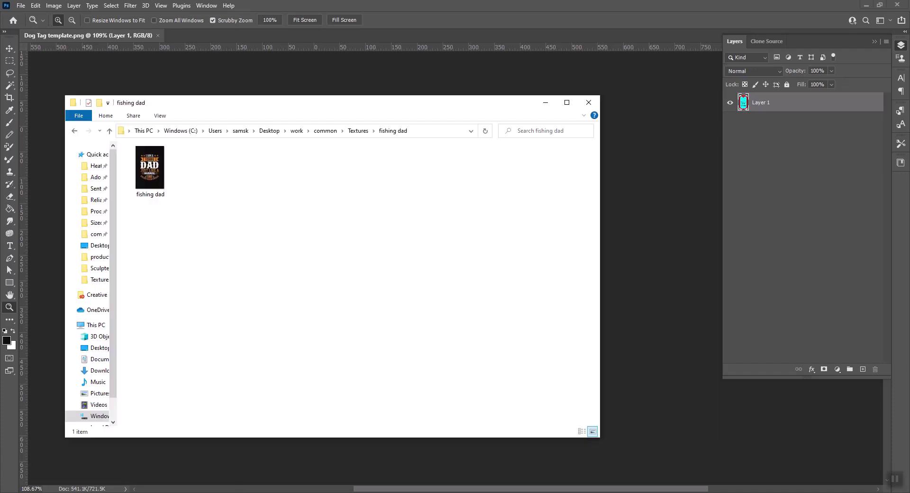
pyautogui.moveTo(227, 106); pyautogui.dragTo(349, 245)
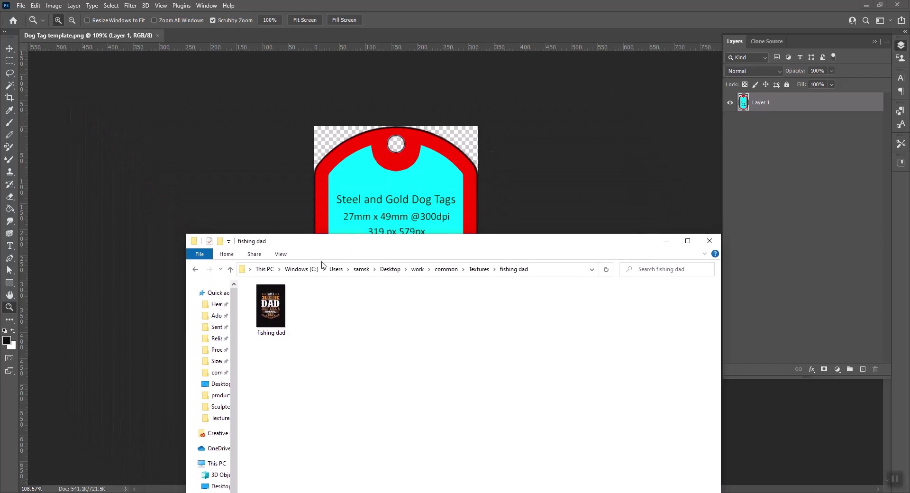
pyautogui.click(271, 314)
pyautogui.moveTo(271, 314); pyautogui.dragTo(374, 213)
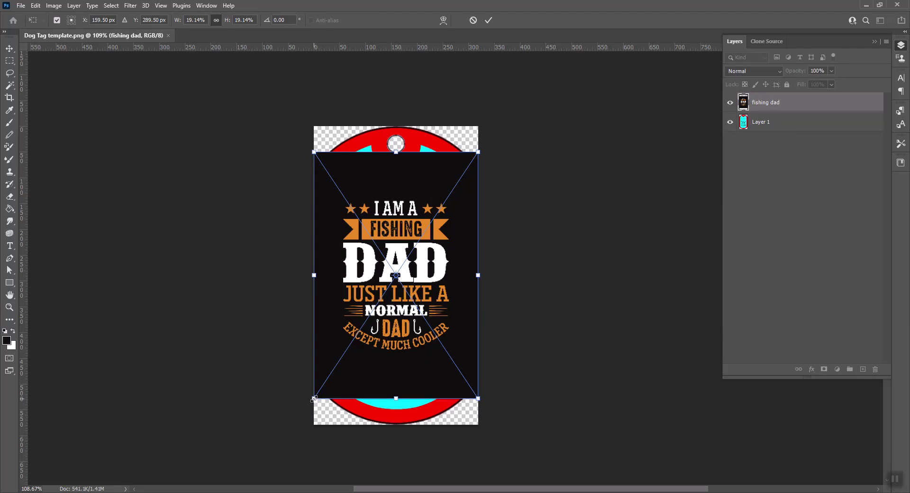
pyautogui.press('Return')
pyautogui.press('z')
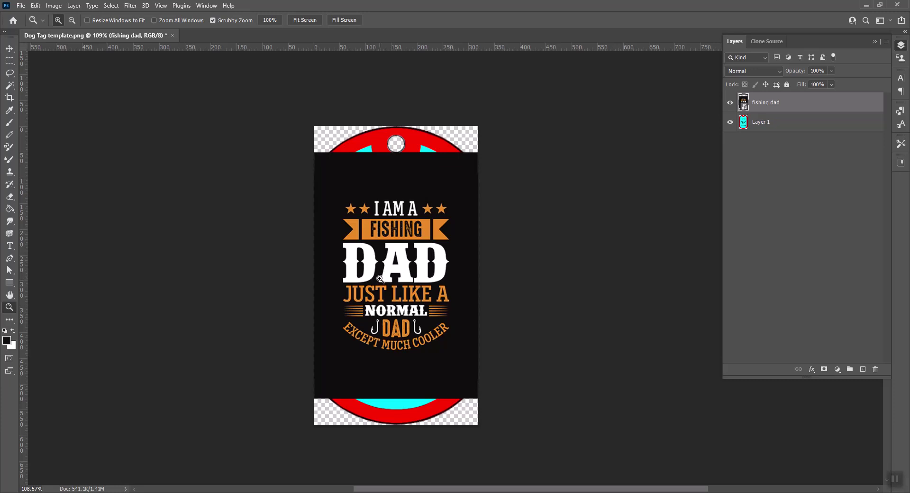
# Step: Set the fishing dad layer to 54% opacity and move it over the tag's blue area
pyautogui.click(831, 71)
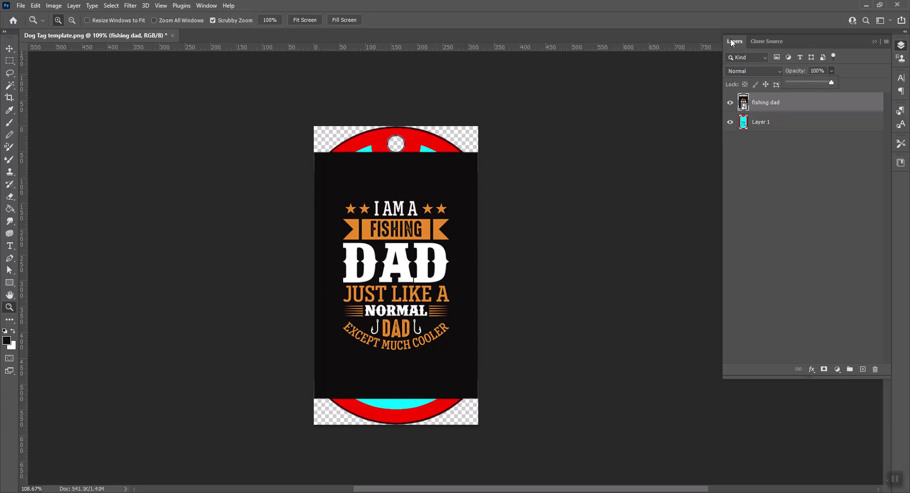
pyautogui.click(811, 82)
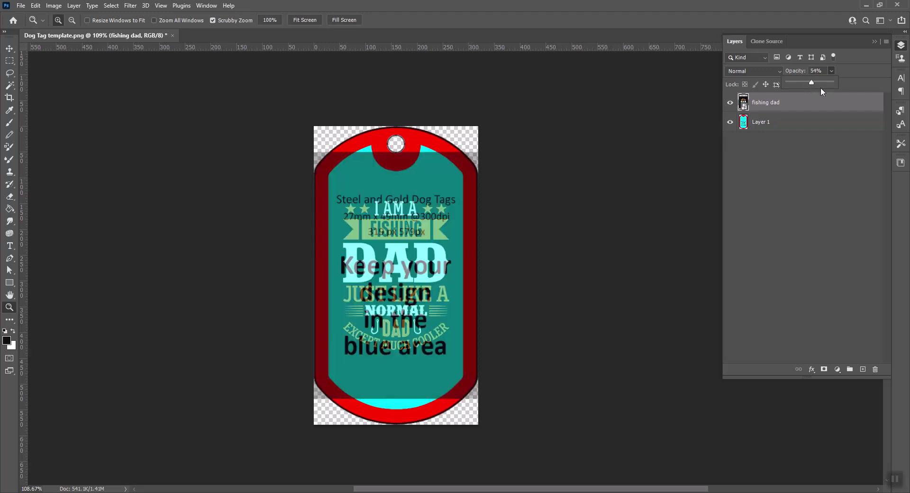
pyautogui.click(11, 49)
pyautogui.moveTo(366, 264)
pyautogui.mouseDown()
pyautogui.moveTo(348, 209)
pyautogui.moveTo(368, 259)
pyautogui.mouseUp()
pyautogui.moveTo(393, 318); pyautogui.dragTo(291, 317)
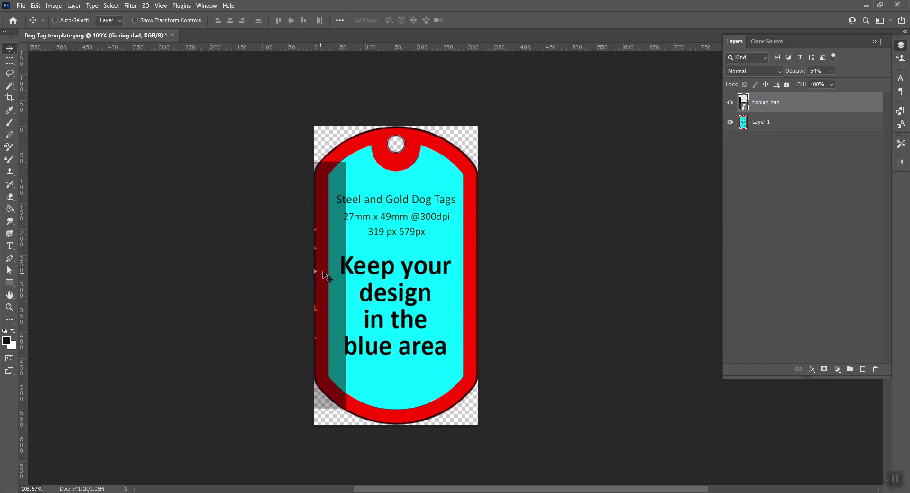
pyautogui.moveTo(327, 277); pyautogui.dragTo(434, 255)
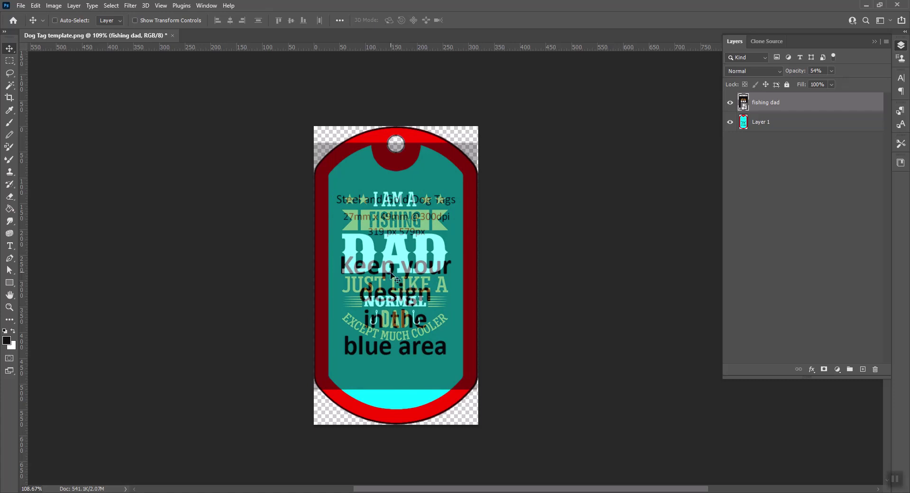
pyautogui.hotkey('ctrl', 't')
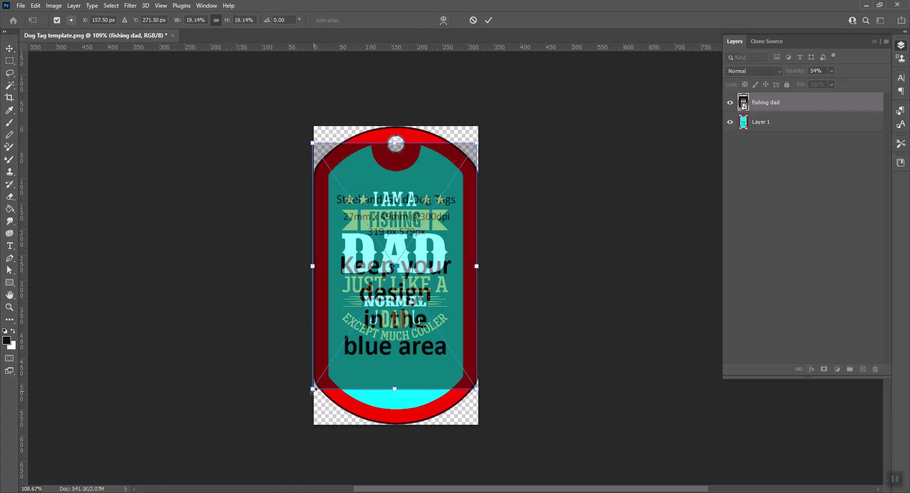
# Step: Scale the fishing dad design from its corners with Free Transform and commit it
pyautogui.moveTo(311, 391); pyautogui.dragTo(289, 431)
pyautogui.moveTo(404, 354); pyautogui.dragTo(414, 355)
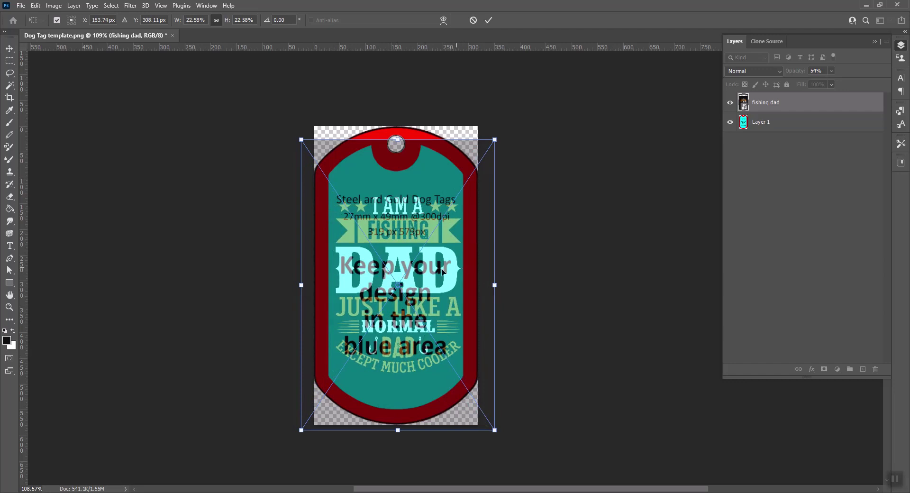
pyautogui.moveTo(375, 310); pyautogui.dragTo(371, 311)
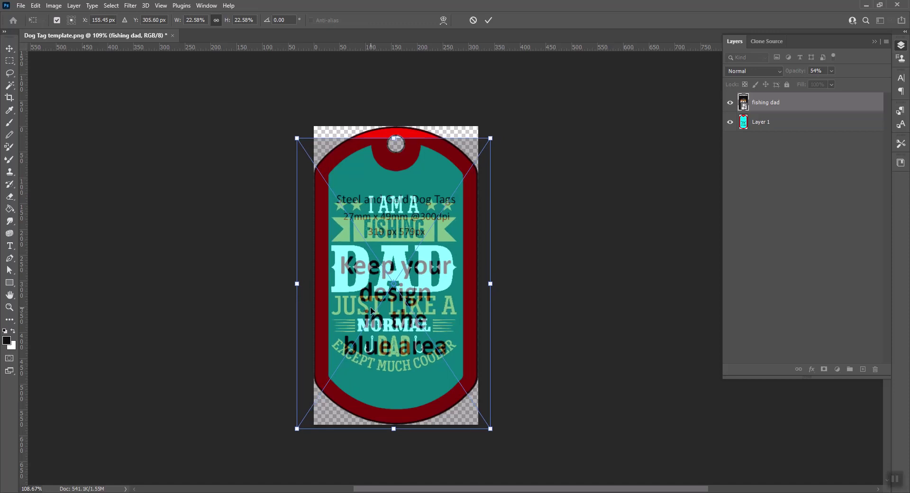
pyautogui.press('Return')
# Step: Align the design to the tag's horizontal and vertical centres, deselect, and nudge it 16 px down
pyautogui.moveTo(438, 308); pyautogui.dragTo(407, 306)
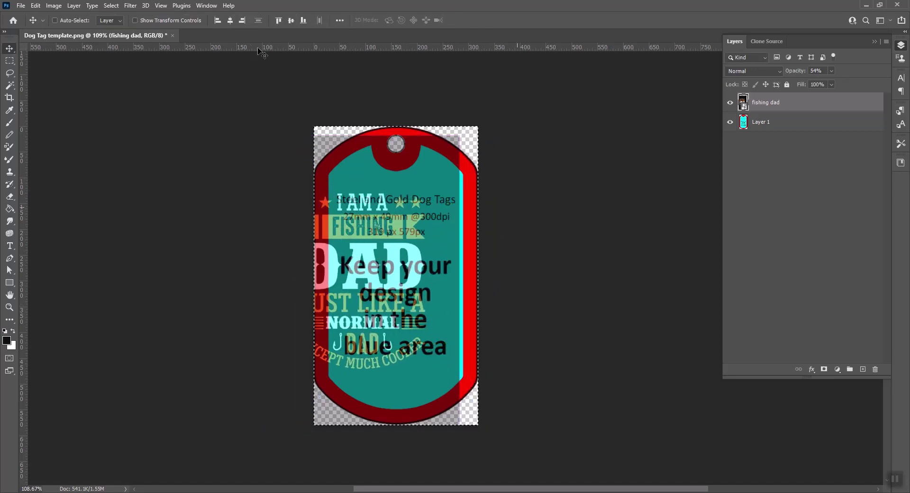
pyautogui.click(230, 21)
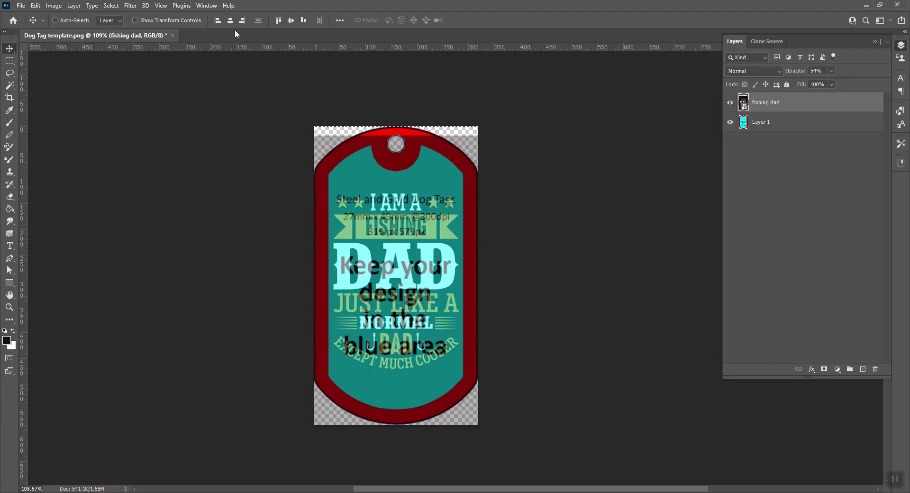
pyautogui.click(292, 20)
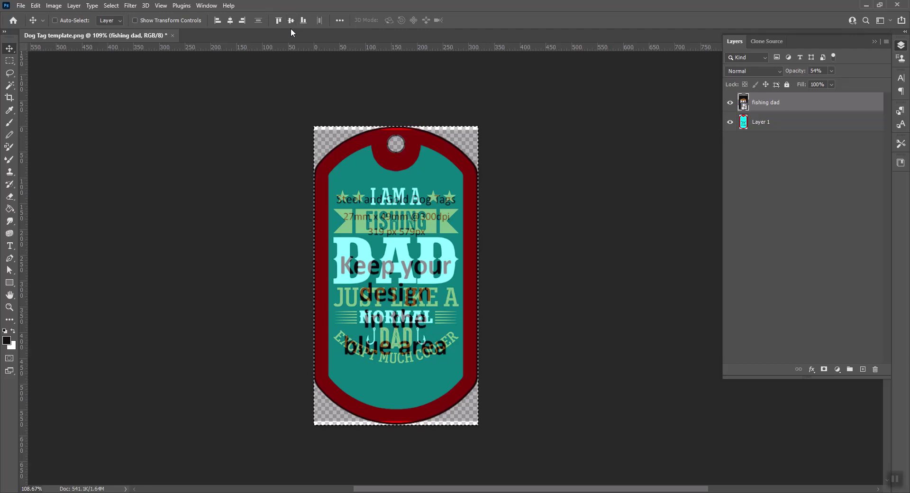
pyautogui.hotkey('ctrl', 'd')
pyautogui.press('m')
pyautogui.press('v')
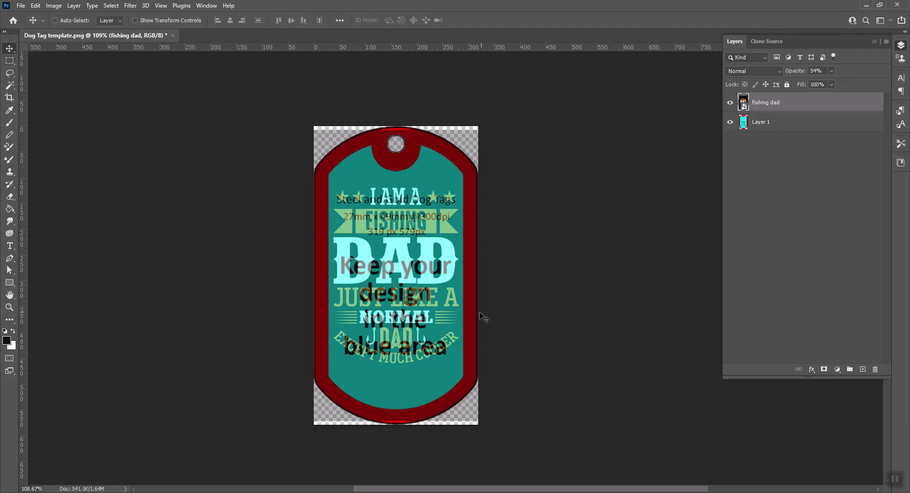
pyautogui.moveTo(421, 316); pyautogui.dragTo(421, 321)
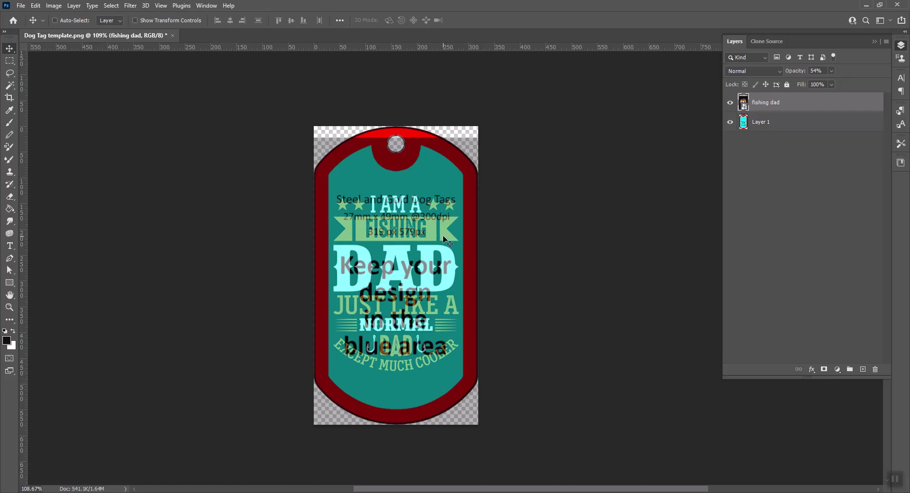
# Step: Restore the fishing dad layer to 100% opacity and hide it
pyautogui.click(831, 71)
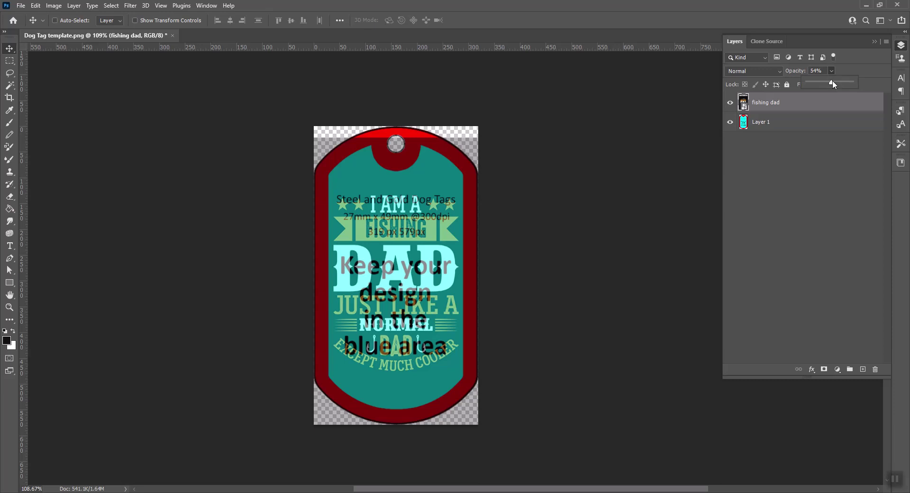
pyautogui.moveTo(830, 82); pyautogui.dragTo(854, 81)
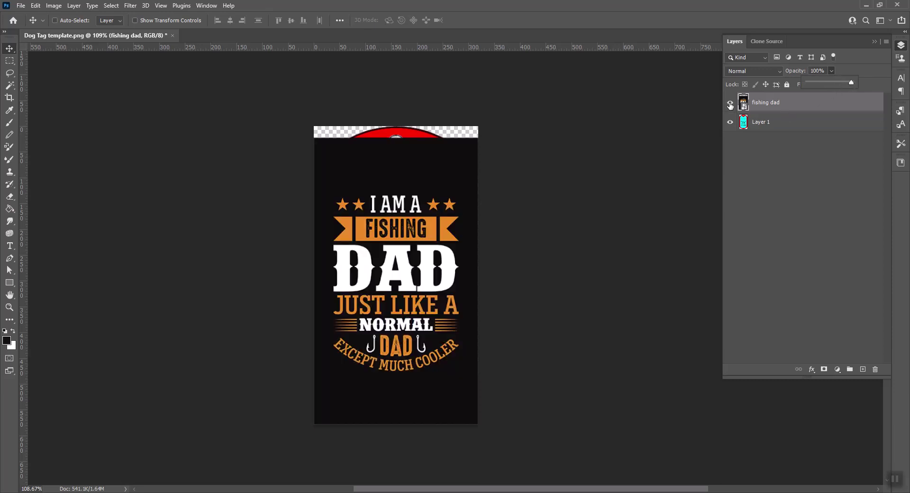
pyautogui.click(729, 103)
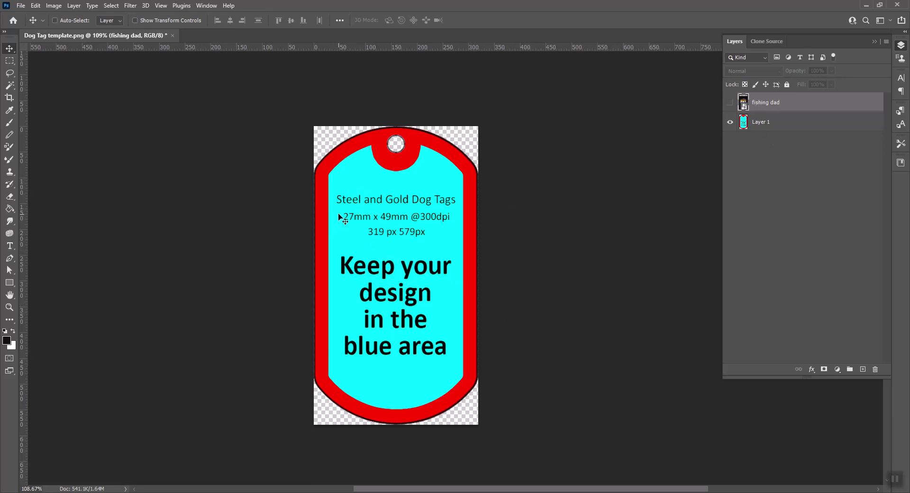
pyautogui.press('w')
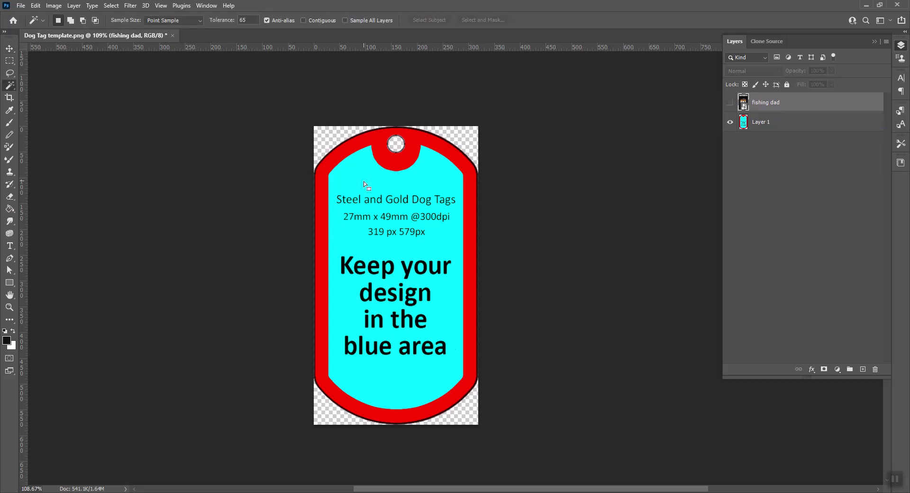
# Step: Magic Wand the blue area on Layer 1, then Shift-add the text areas to the selection
pyautogui.click(365, 185)
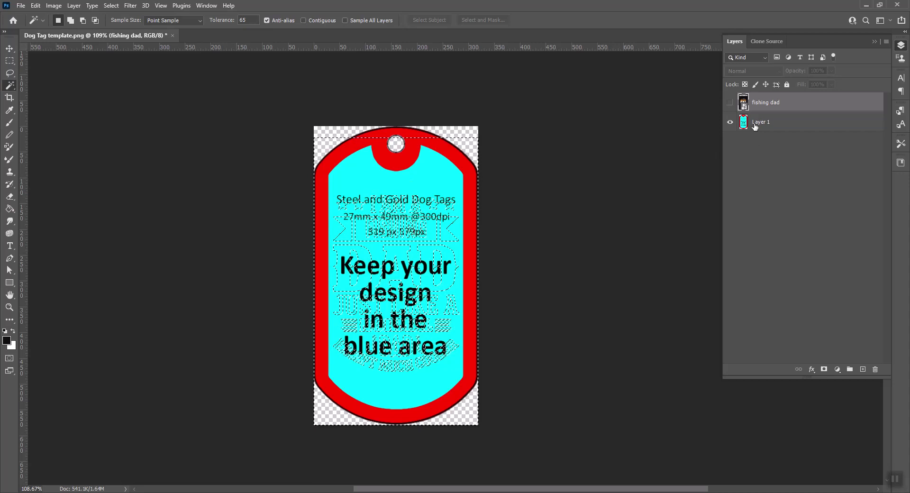
pyautogui.click(754, 126)
pyautogui.click(513, 188)
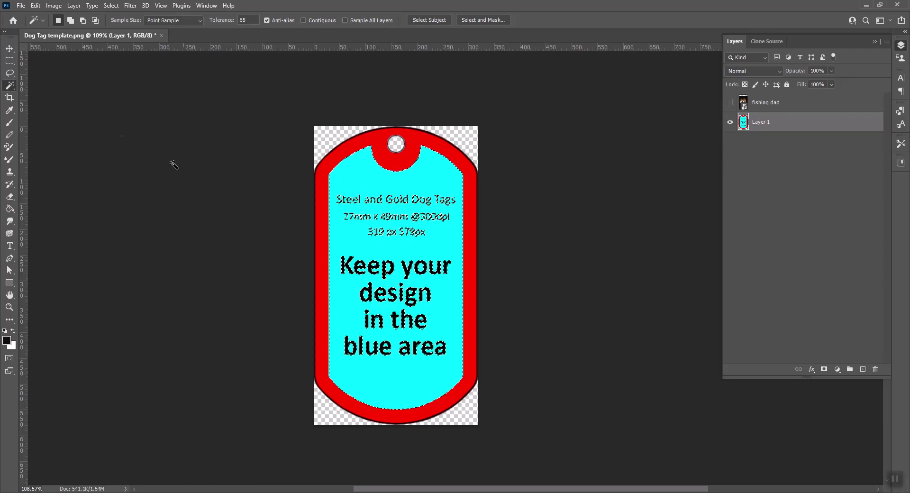
pyautogui.click(12, 78)
pyautogui.click(9, 60)
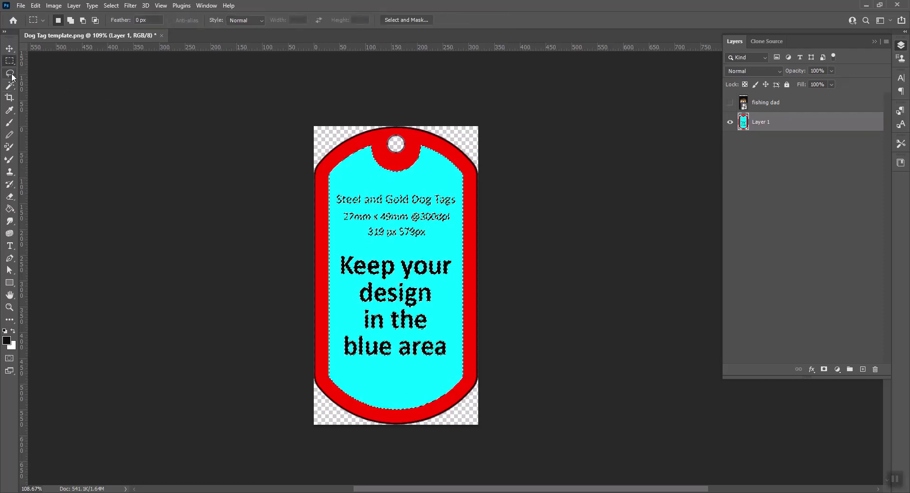
pyautogui.click(12, 76)
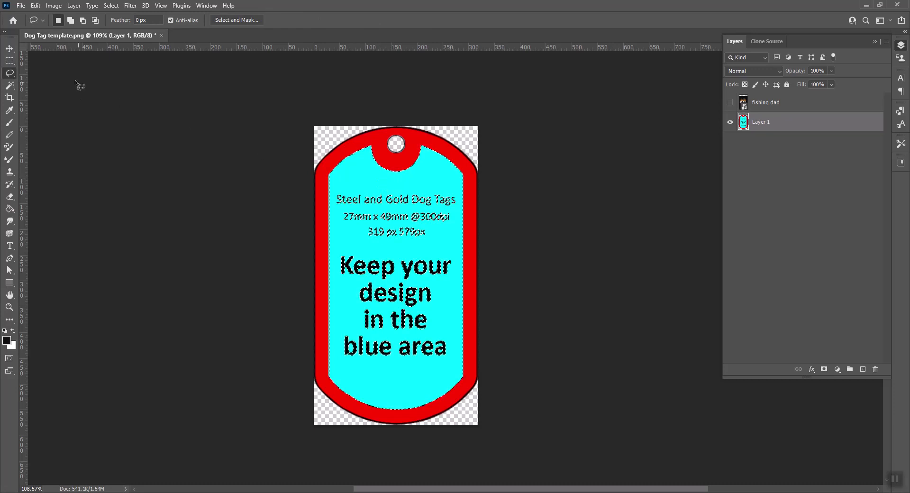
pyautogui.click(9, 61)
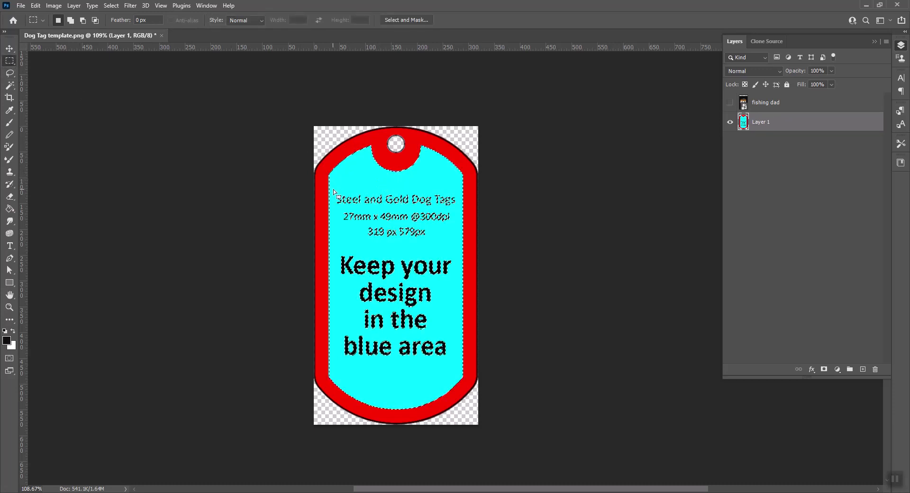
pyautogui.press('shift')
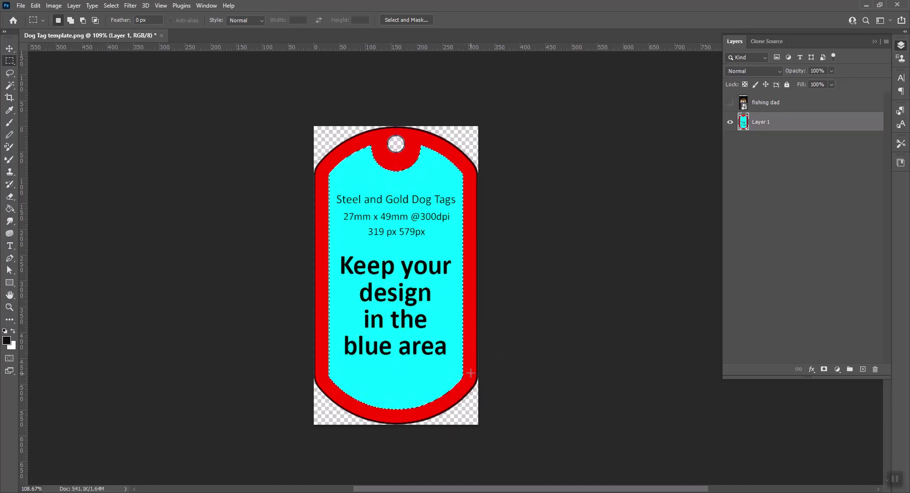
# Step: Show the fishing dad layer and add a layer mask from the blue-area selection
pyautogui.click(730, 103)
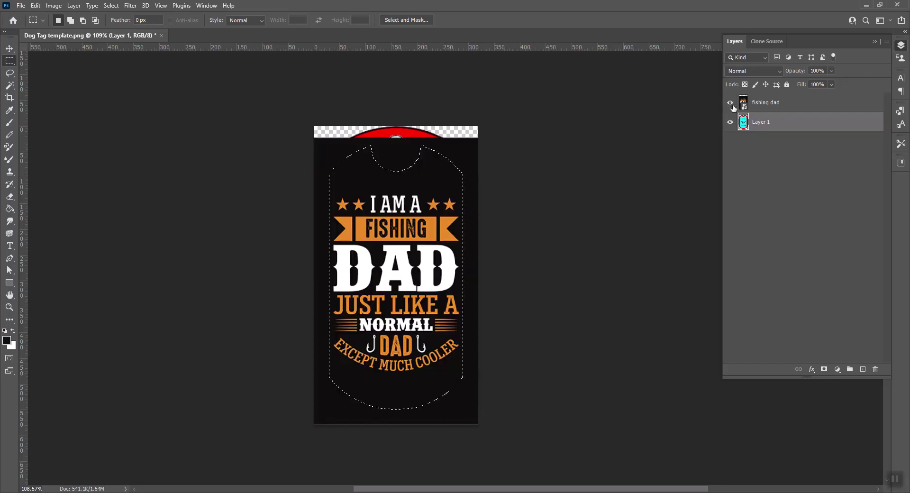
pyautogui.click(746, 105)
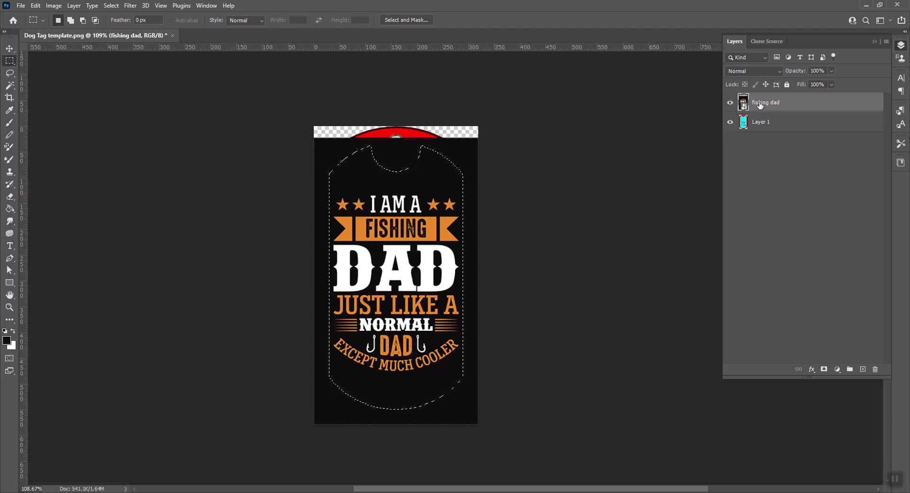
pyautogui.click(824, 369)
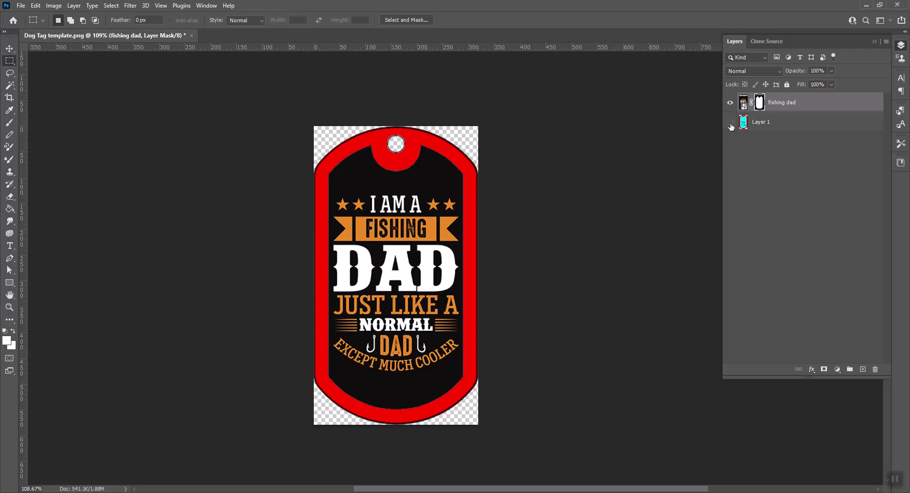
# Step: Hide Layer 1 so only the masked fishing dad design remains visible
pyautogui.click(730, 125)
pyautogui.click(730, 124)
pyautogui.click(730, 124)
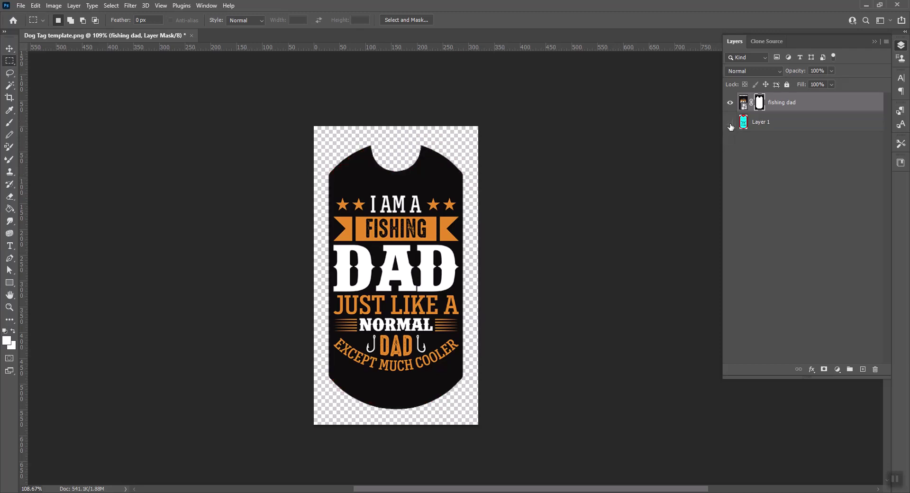